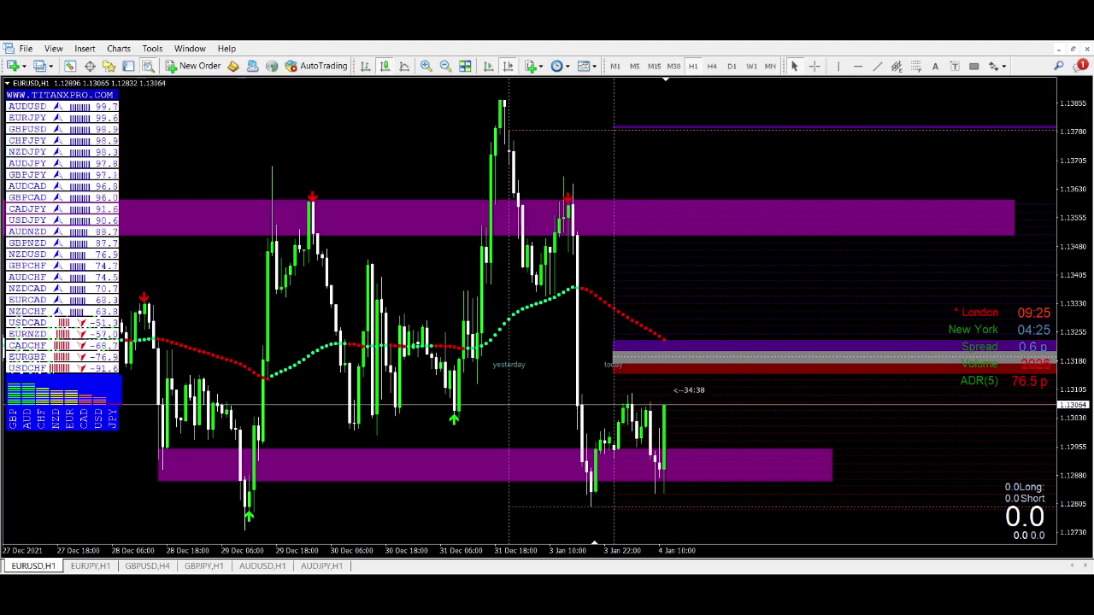
- Read the Simple System trading notes in Notepad and return to the EURUSD chart
key("alt+Tab")
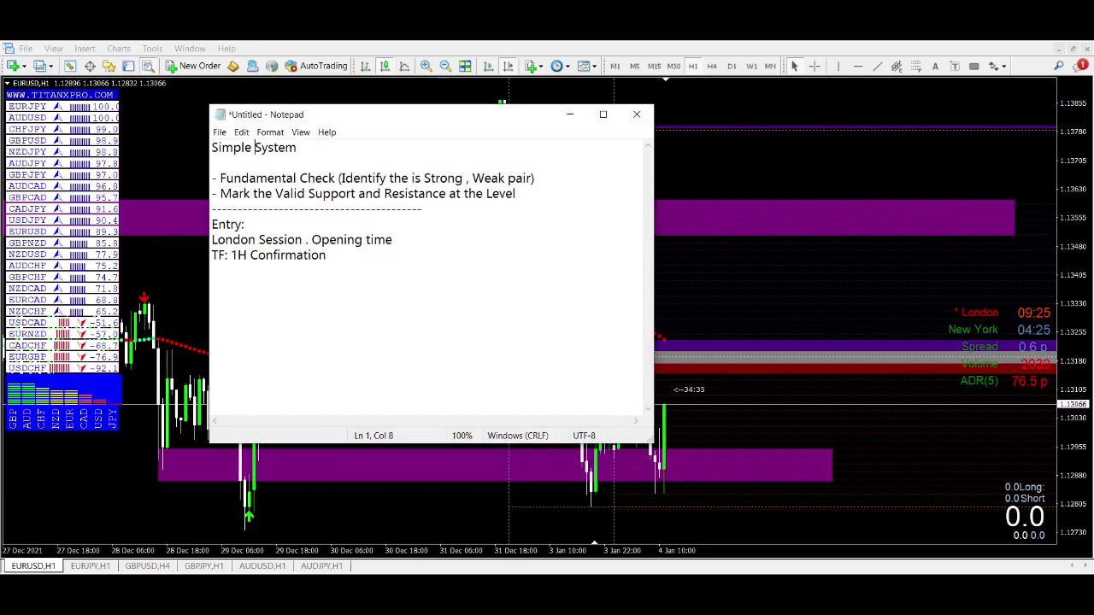
left_click(296, 147)
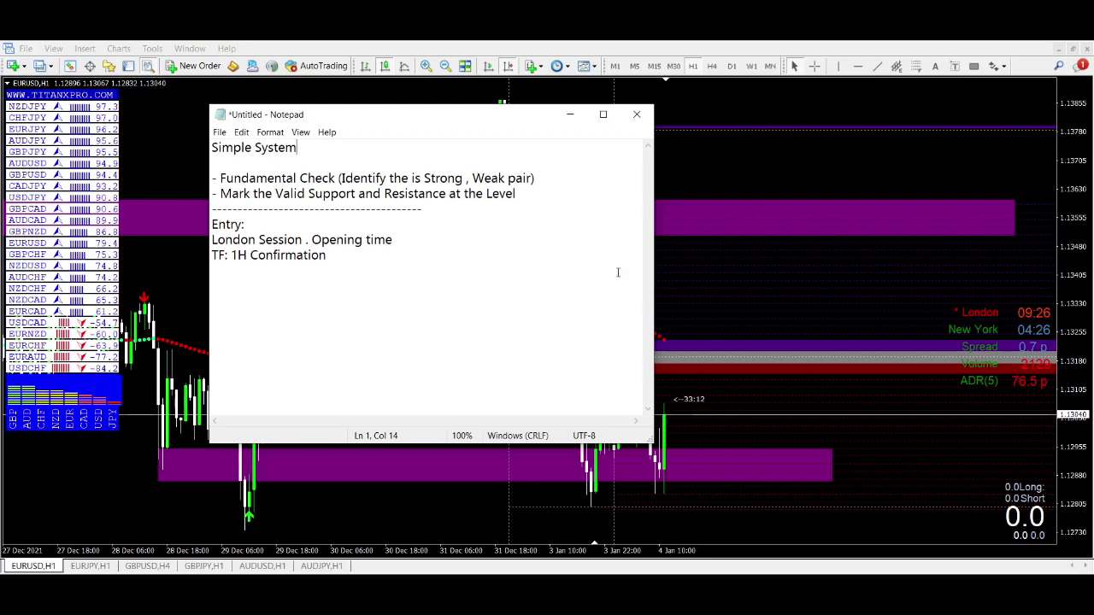
left_click(571, 114)
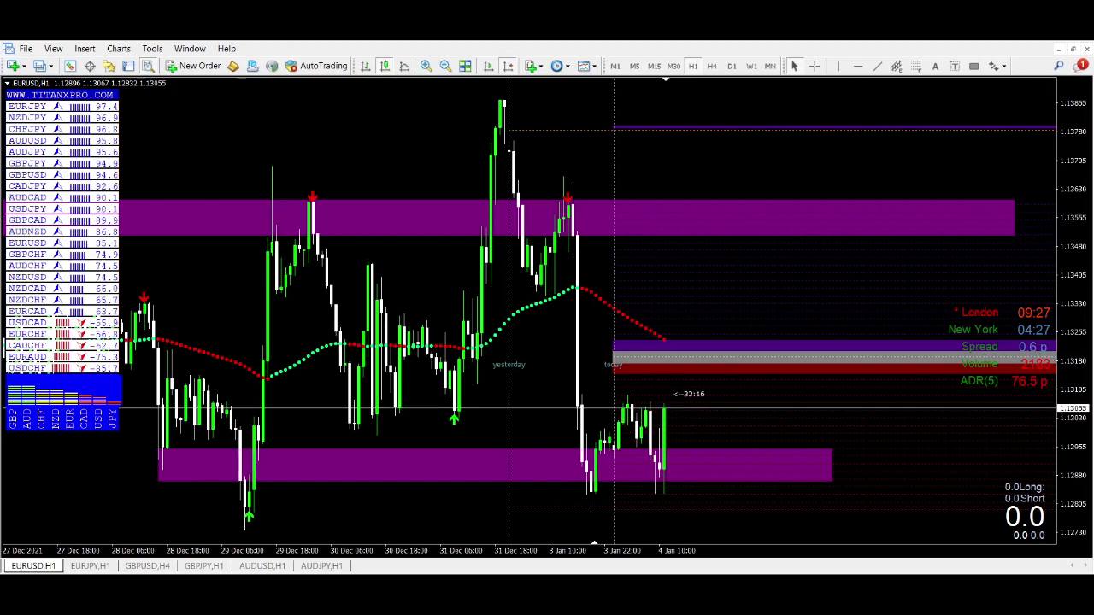
key("alt+Tab")
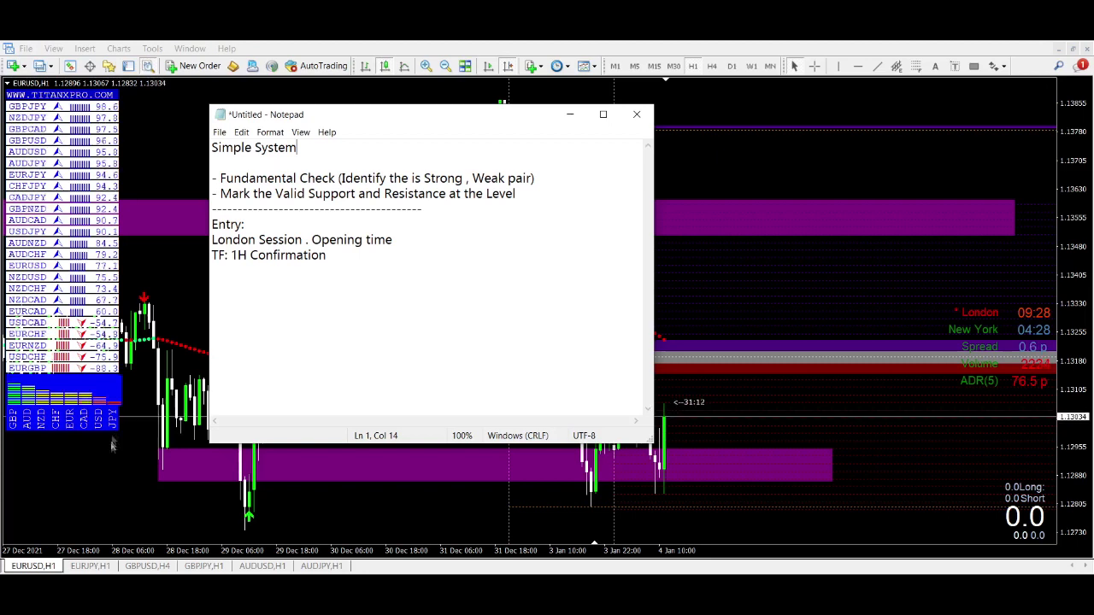
left_click(115, 471)
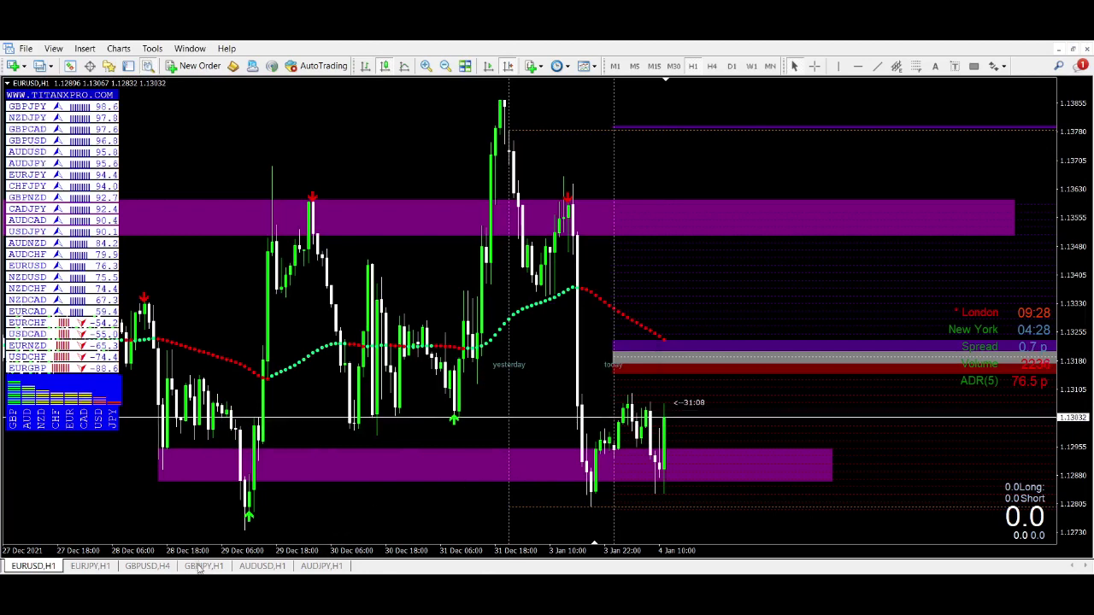
- Compare GBPJPY price action on the H1, M5 and M15 timeframes, consulting the Notepad system notes in between
left_click(200, 567)
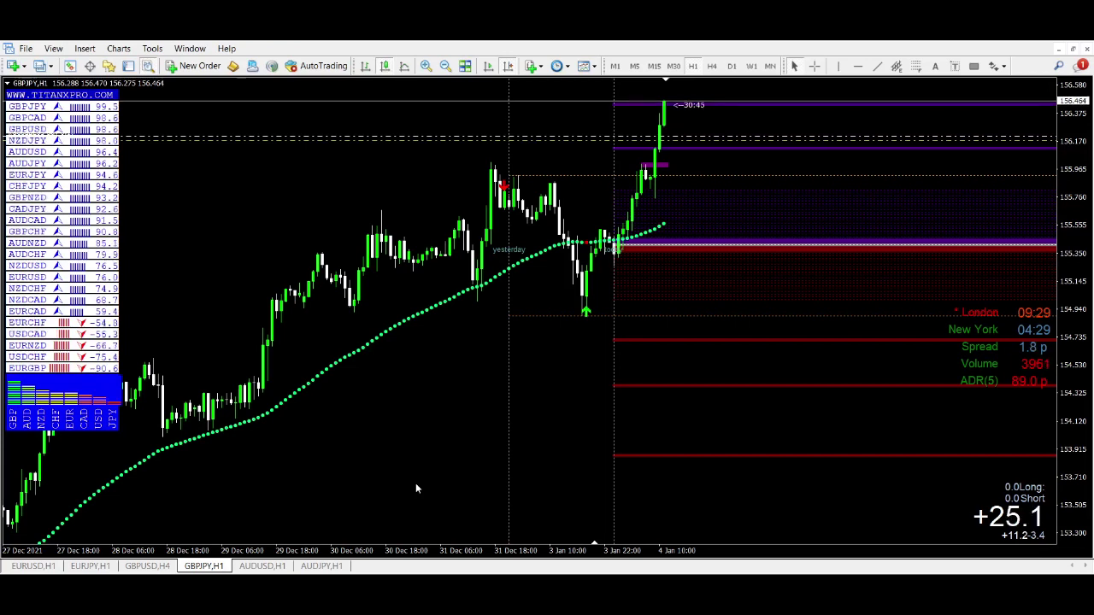
key("alt+Tab")
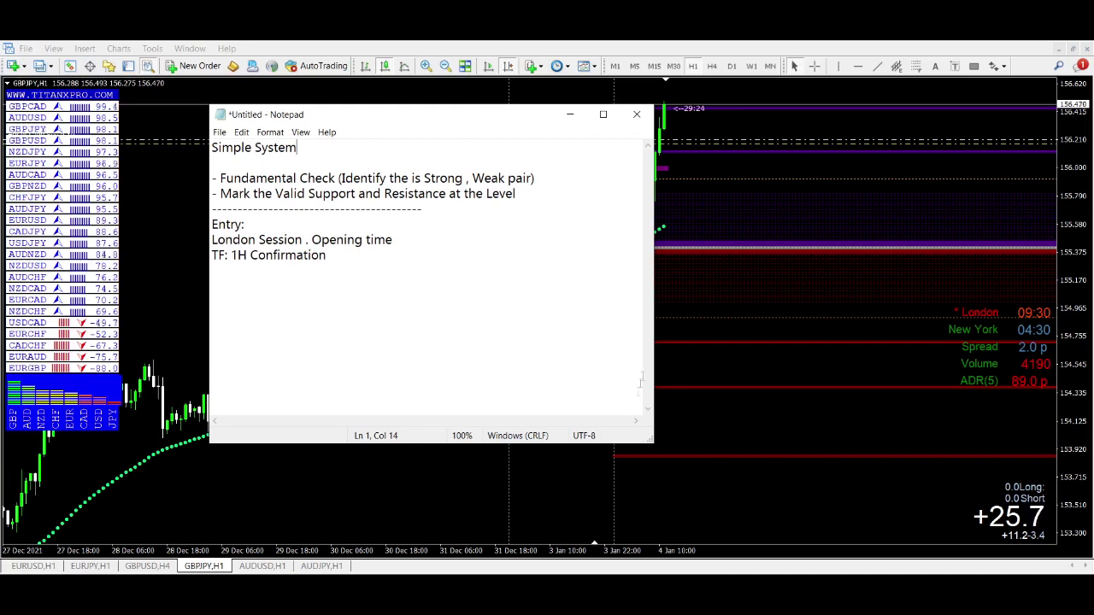
left_click(571, 114)
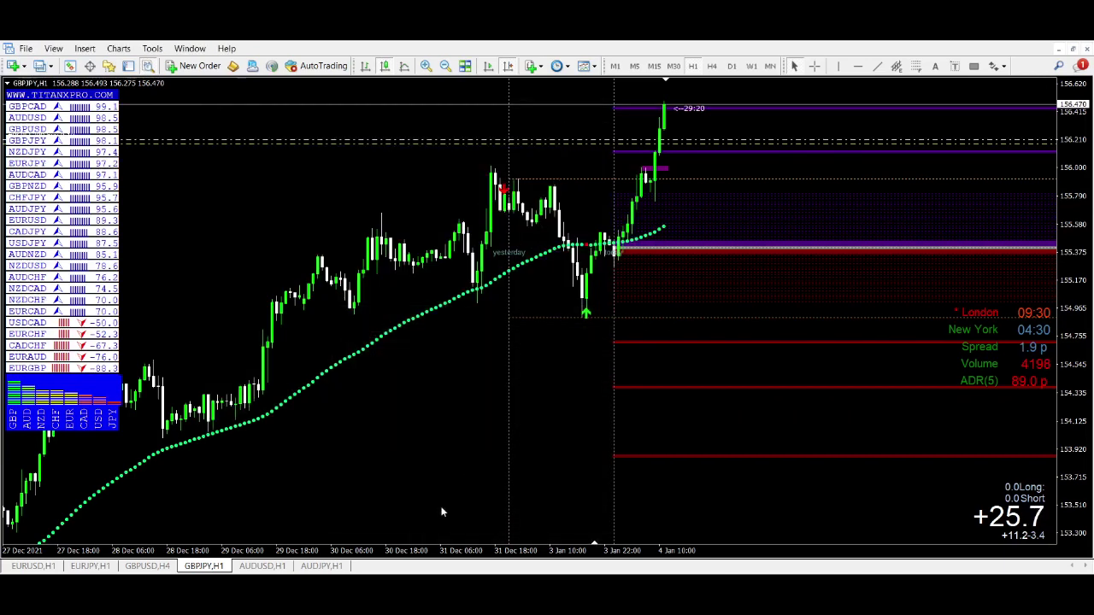
left_click(635, 67)
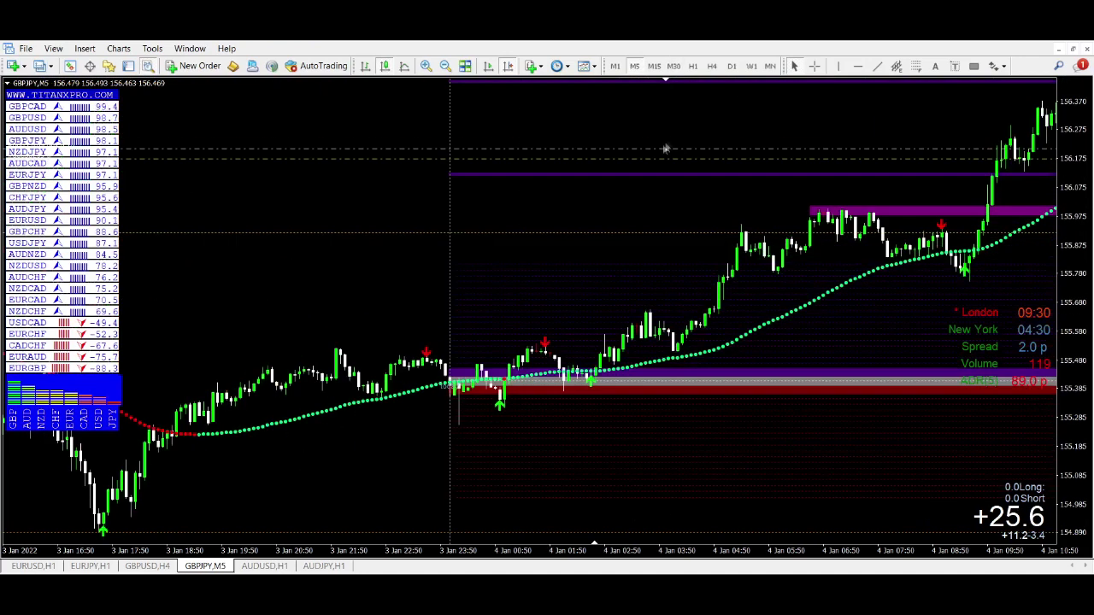
left_click(654, 66)
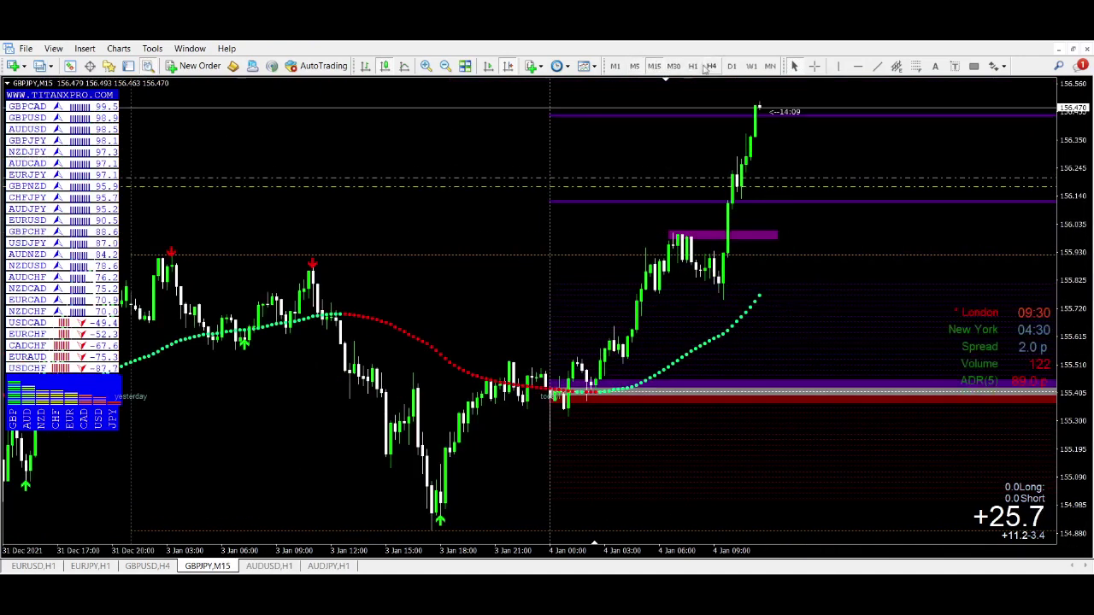
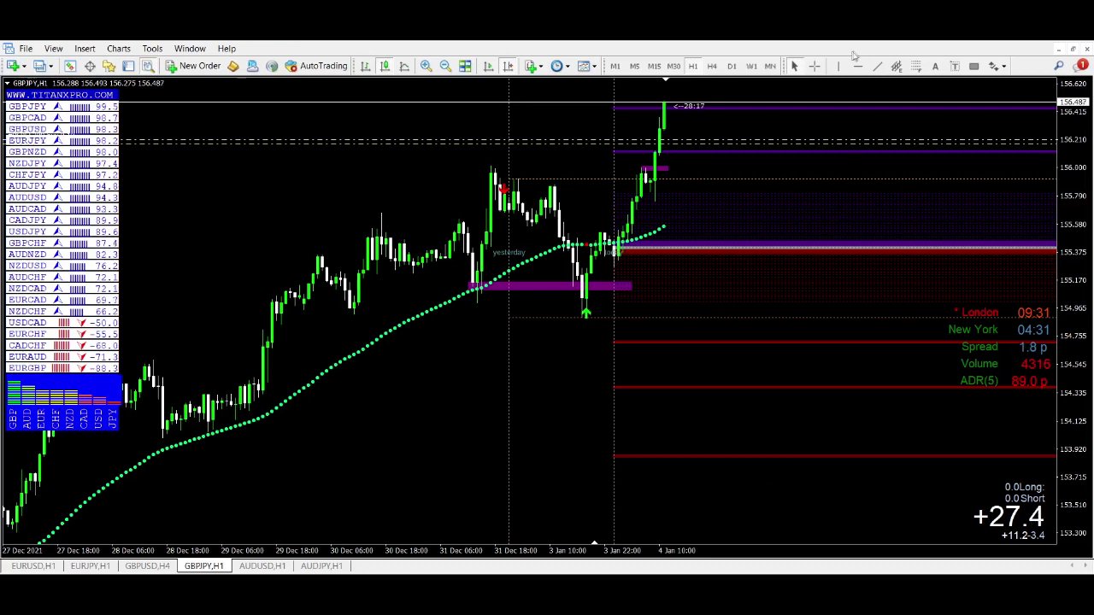
- Draw a tall rectangle over the GBPJPY H1 price swing between 31 December and 3 January
left_click(973, 66)
mouse_move(493, 159)
left_mouse_down()
mouse_move(596, 362)
mouse_move(592, 384)
left_mouse_up()
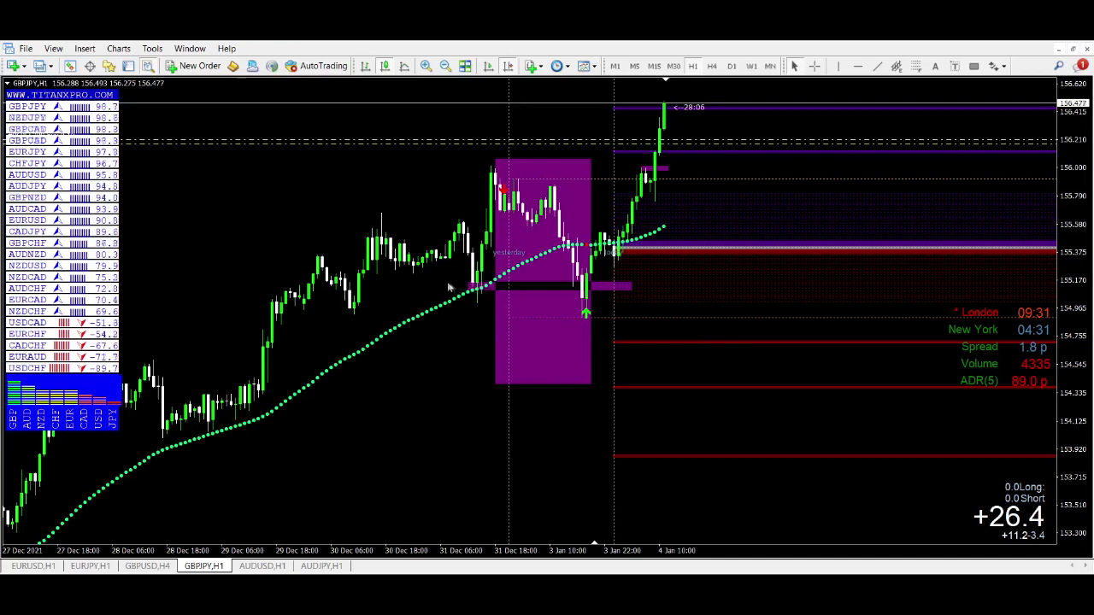
mouse_move(472, 289)
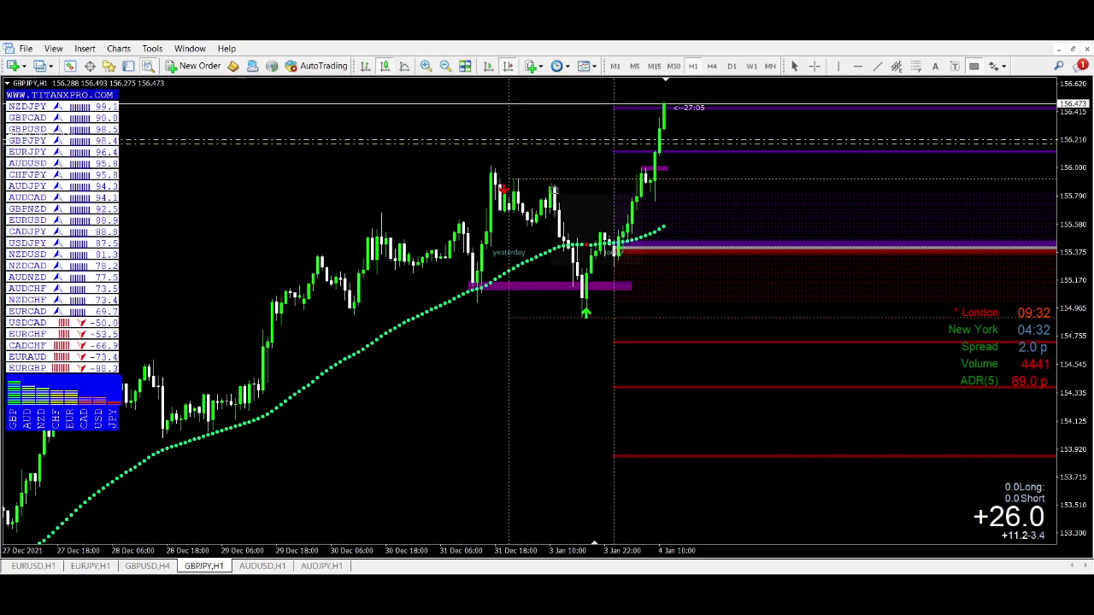
- Mark GBPJPY H1 resistance at about 155.87–156.01 and support at about 155.01–155.15 with rectangles extending past the latest candle
left_click_drag(490, 163, 768, 189)
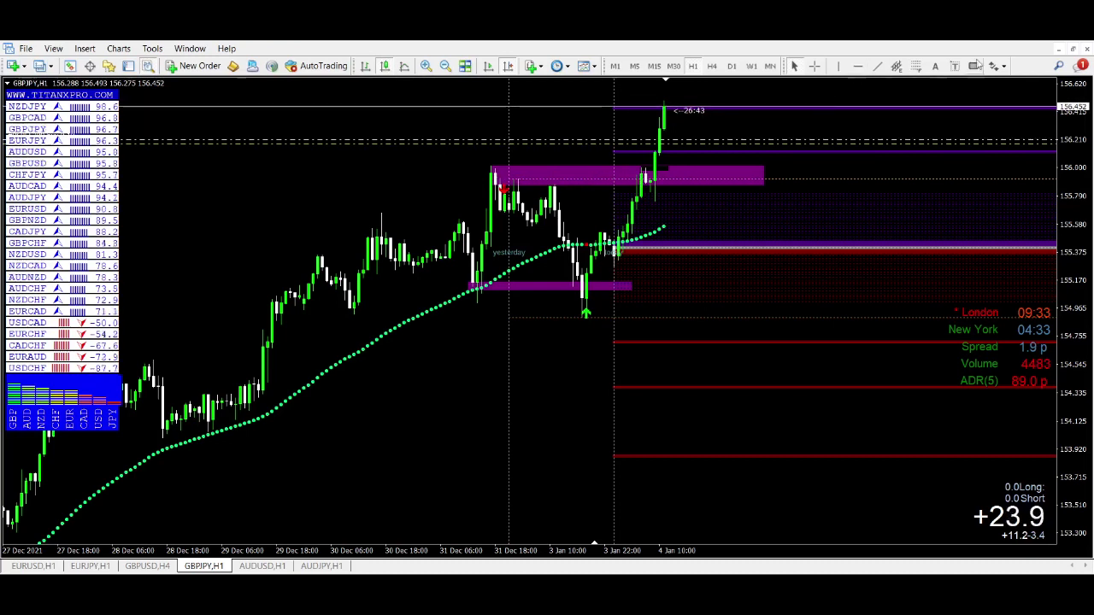
left_click_drag(468, 285, 768, 301)
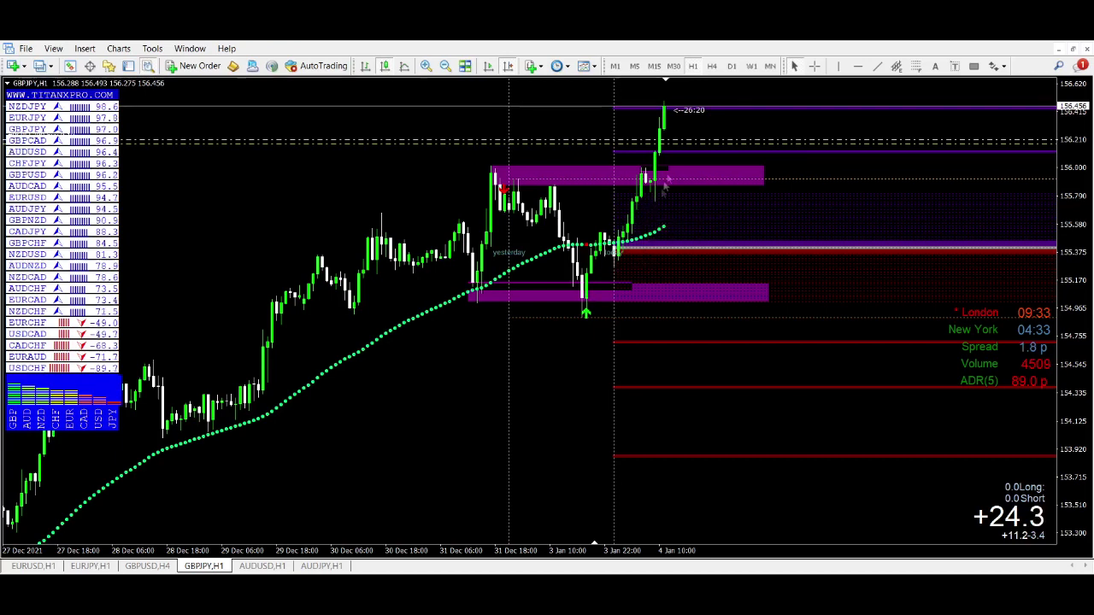
- Examine how GBPJPY price reacts at the marked resistance and support zones on the M15 timeframe
left_click(654, 66)
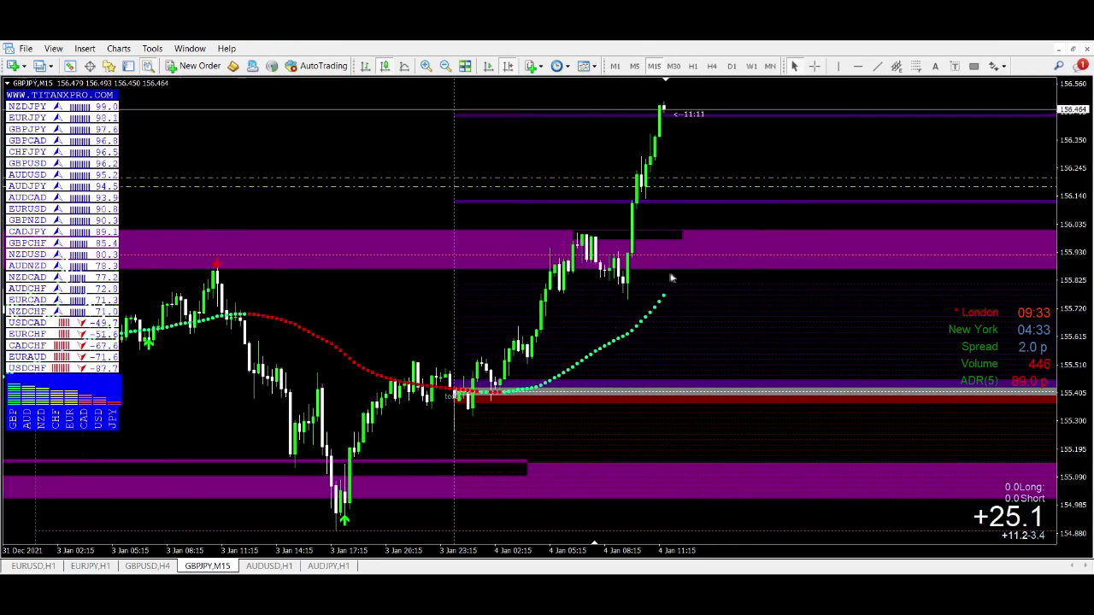
scroll(672, 278, "down", 3)
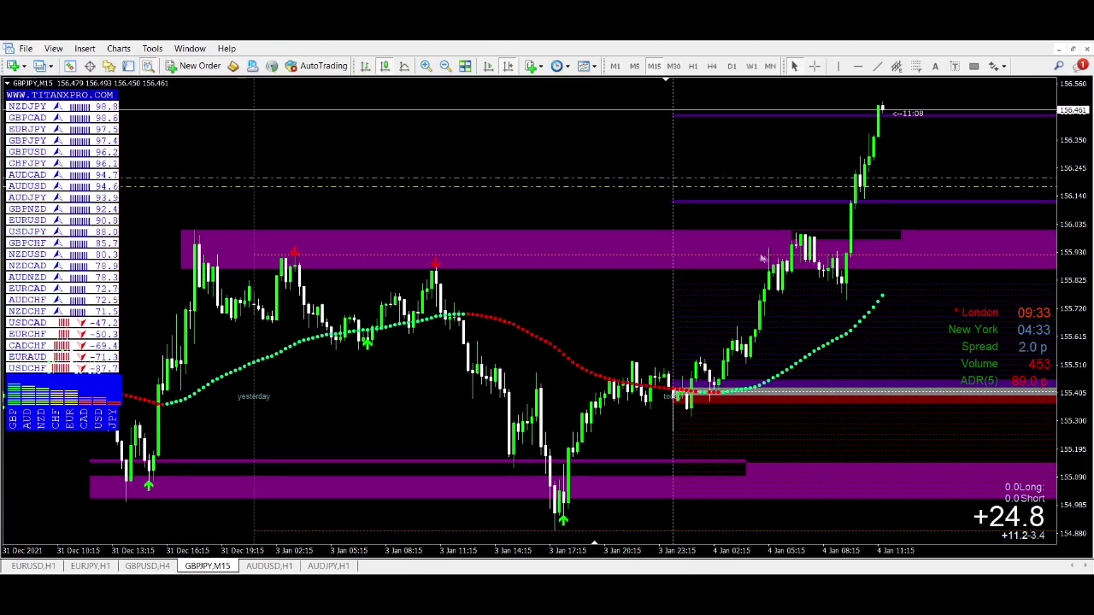
scroll(684, 272, "up", 3)
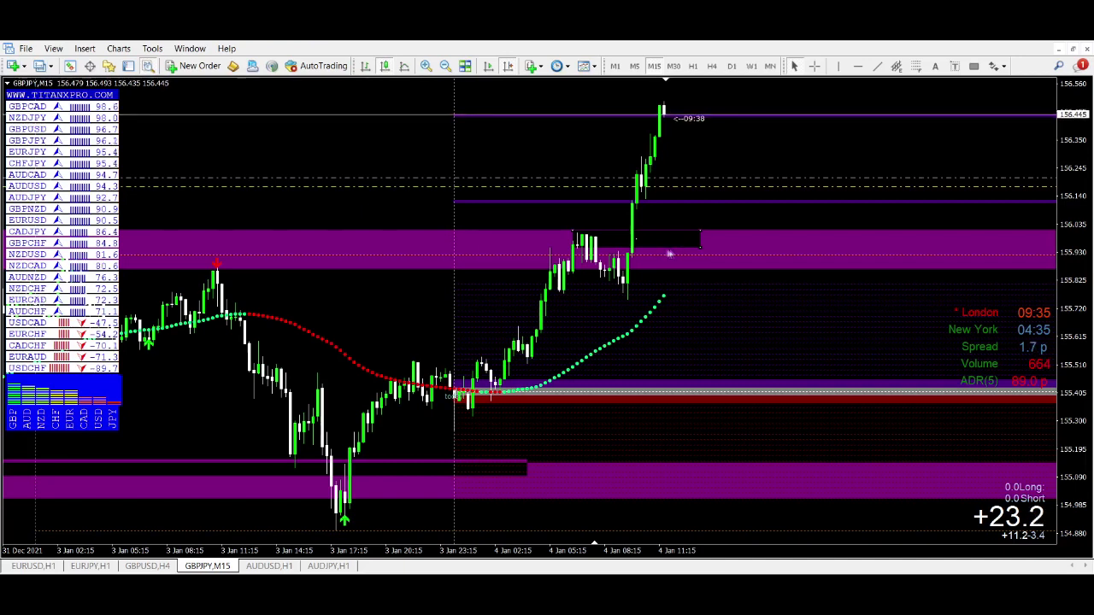
scroll(669, 254, "up", 5)
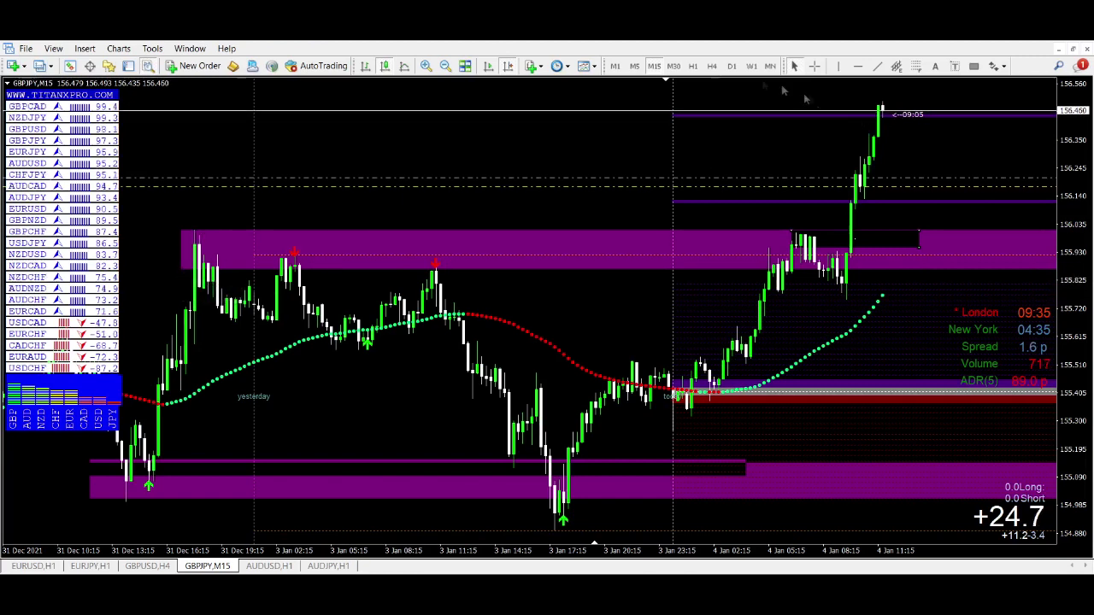
- Place a horizontal line at about 155.78 on the GBPJPY H1 chart, just below the resistance zone
left_click(692, 66)
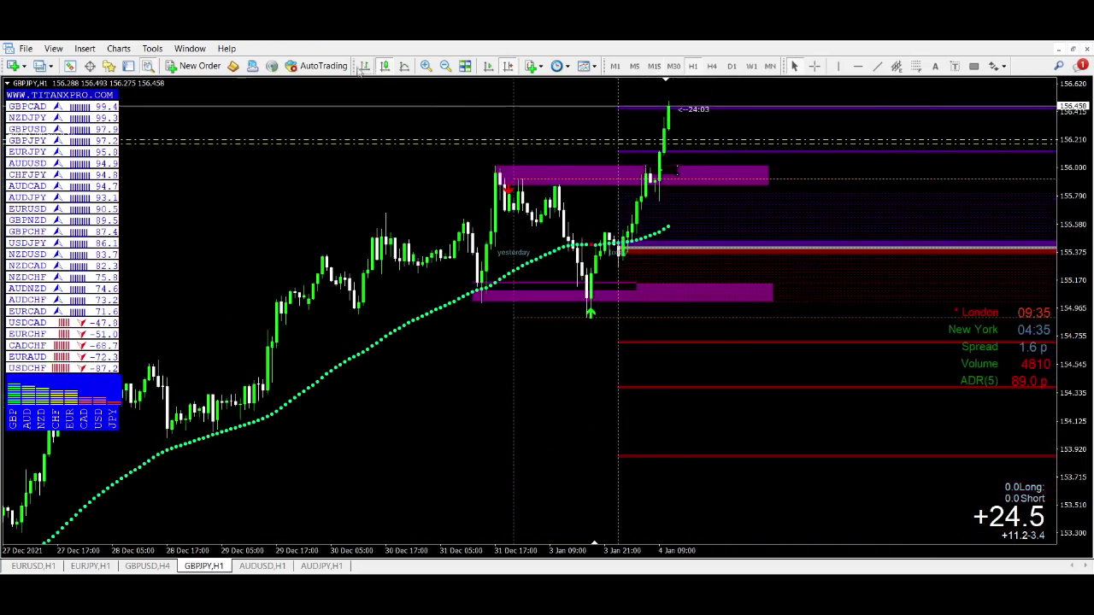
left_click(426, 65)
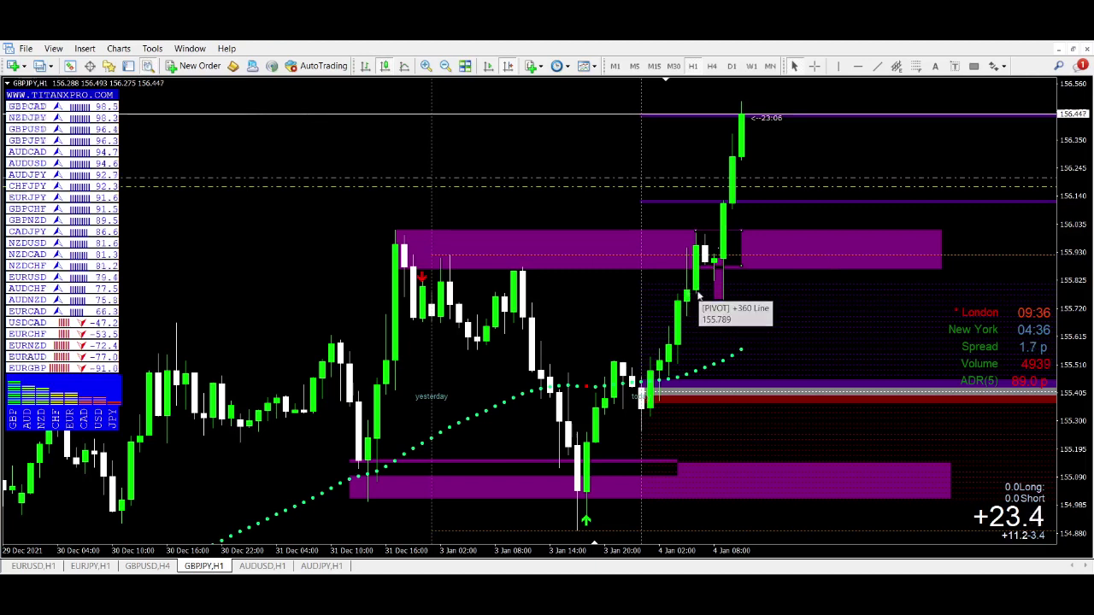
left_click(858, 67)
left_click(706, 291)
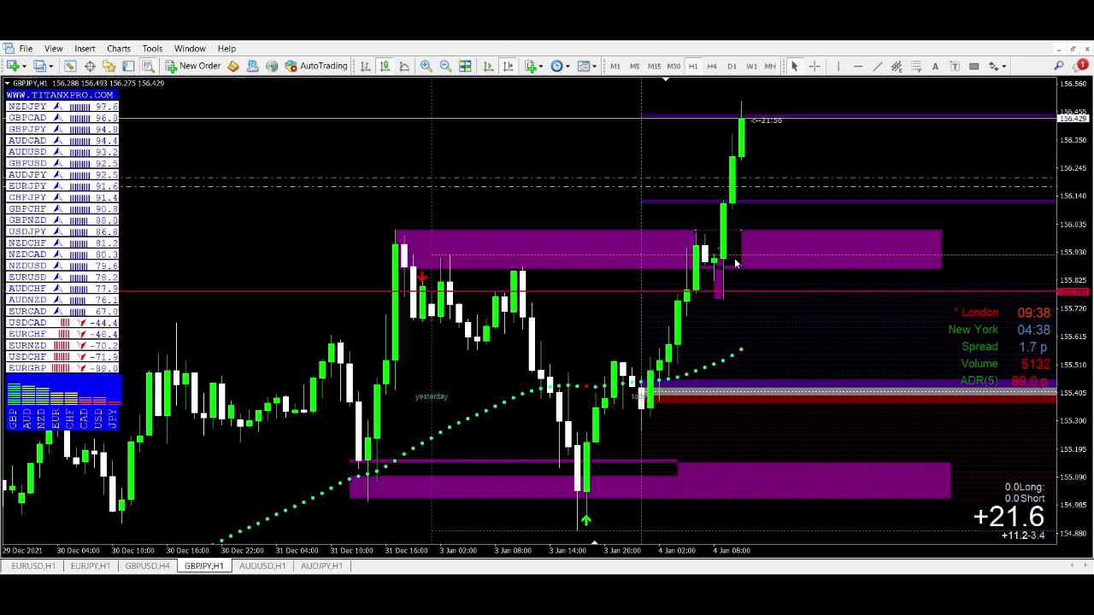
- Show the GBPUSD chart on the H1 timeframe with its recent late-December to 4 January price history in view
left_click(147, 566)
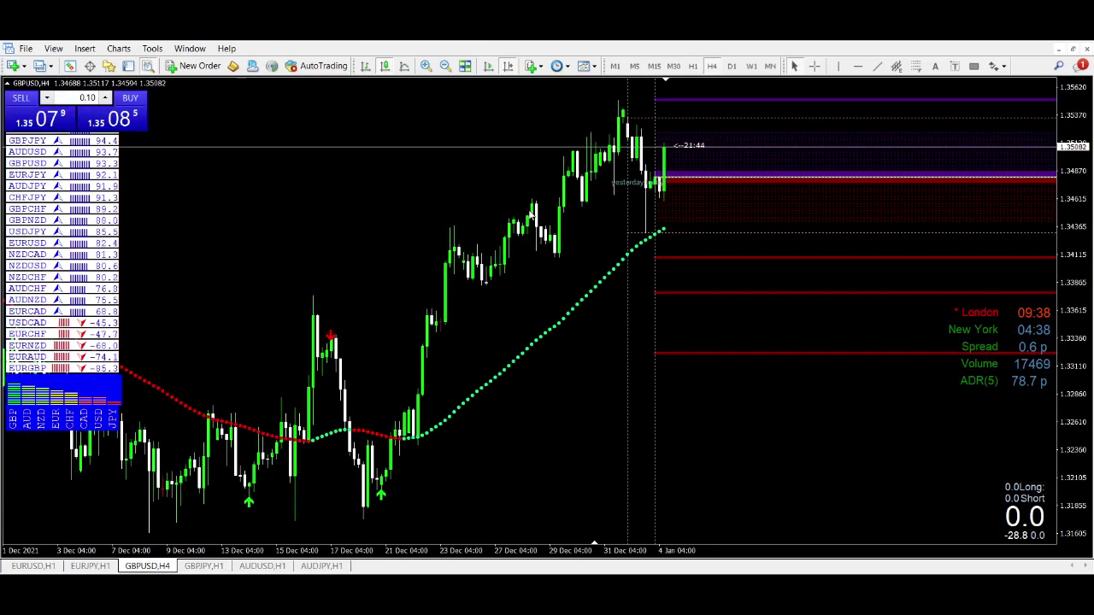
left_click(693, 66)
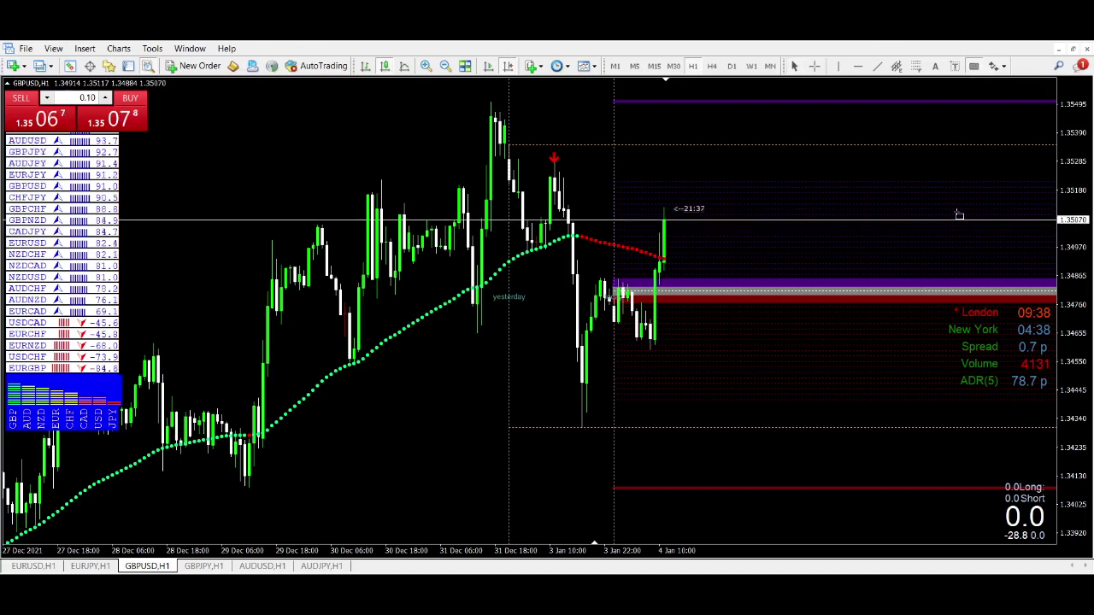
scroll(359, 504, "up", 6)
scroll(527, 491, "down", 2)
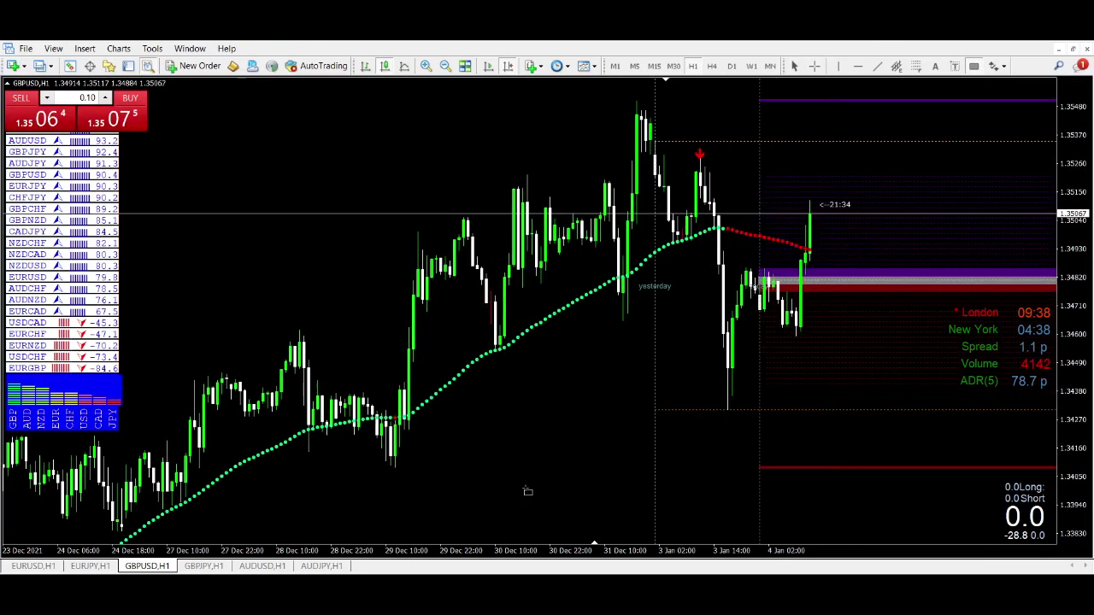
scroll(525, 491, "up", 3)
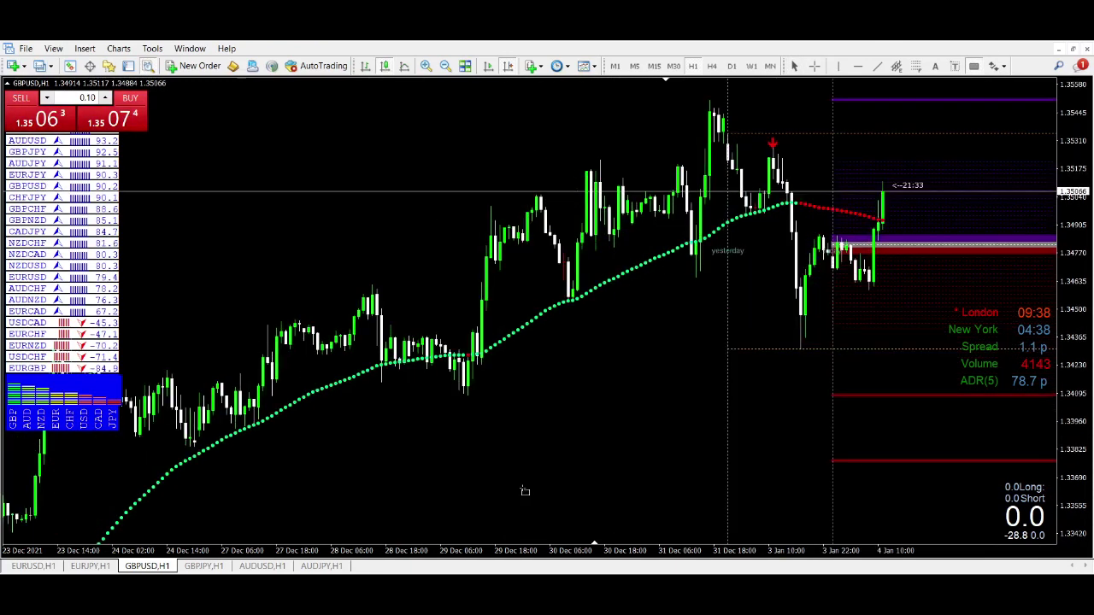
scroll(523, 489, "down", 3)
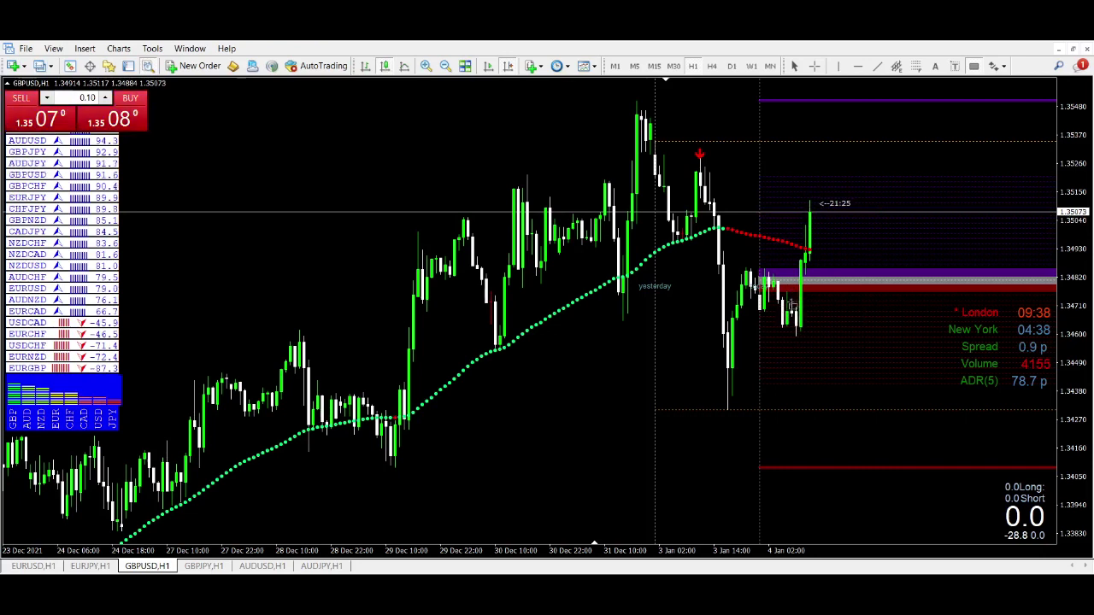
- Draw rectangles on GBPUSD H1 over the 4 January consolidation and along the support zone at about 1.3455–1.3464
mouse_move(778, 301)
left_mouse_down()
mouse_move(814, 321)
mouse_move(818, 339)
left_mouse_up()
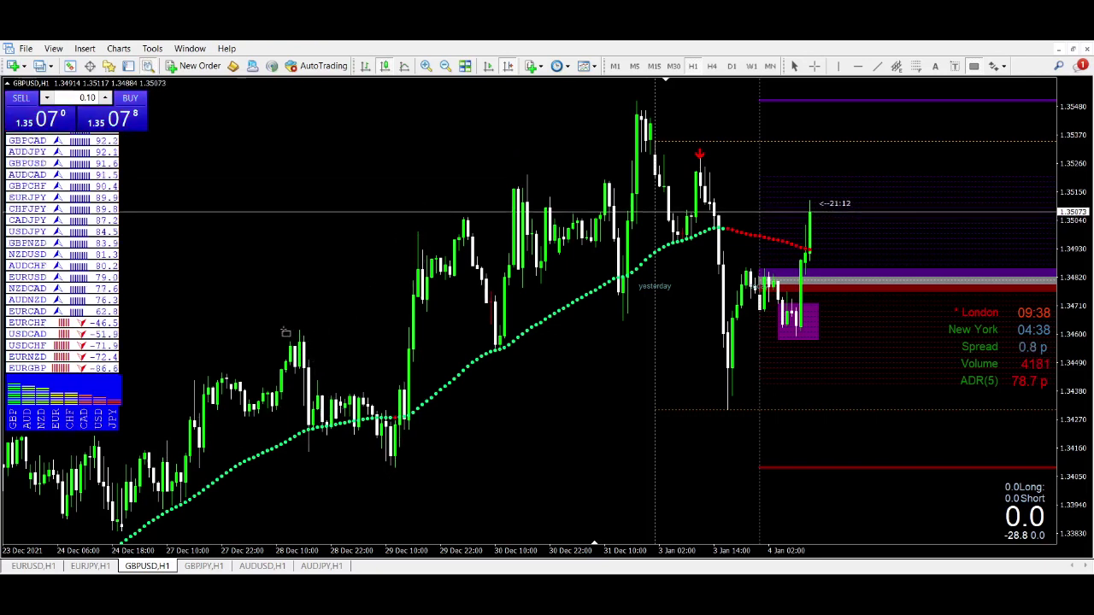
left_click_drag(260, 326, 977, 348)
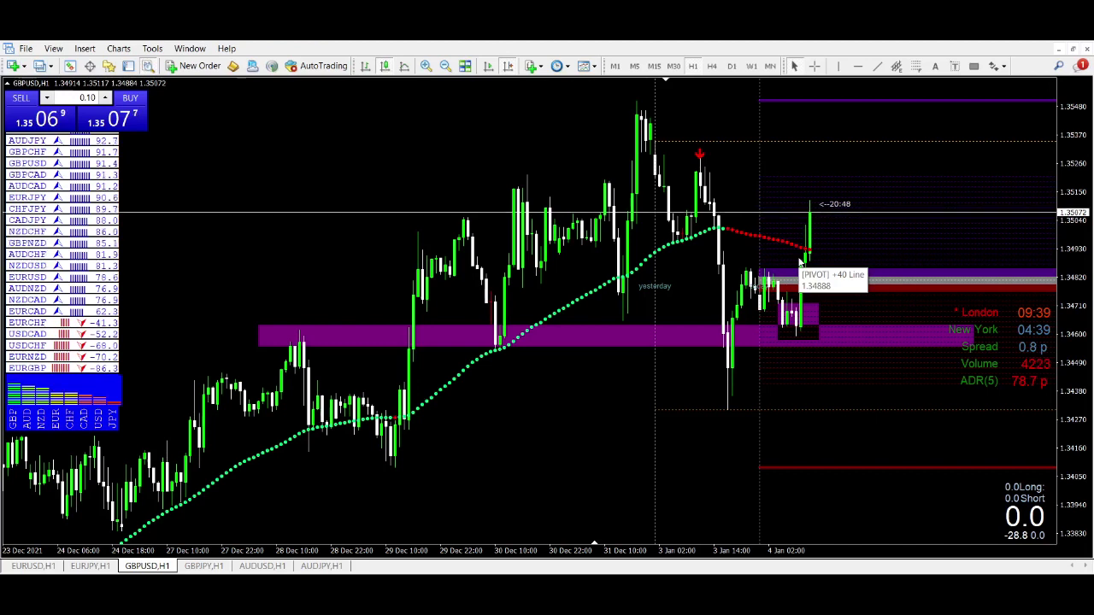
scroll(646, 407, "down", 3)
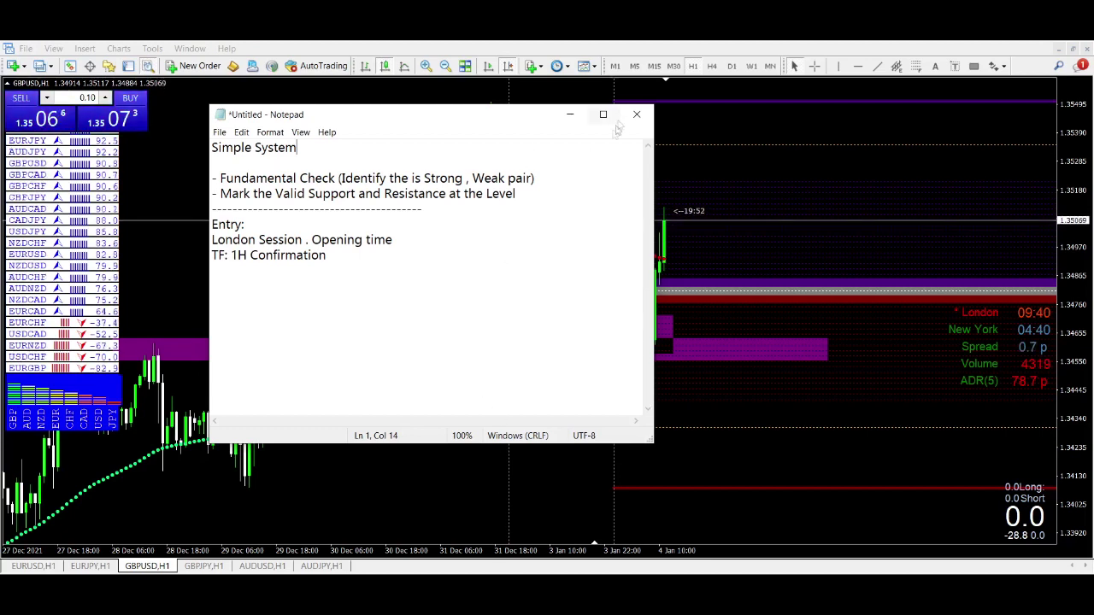
- Check the entry rules in the notes against GBPUSD H1 price action around the support zone and moving average
left_click(570, 114)
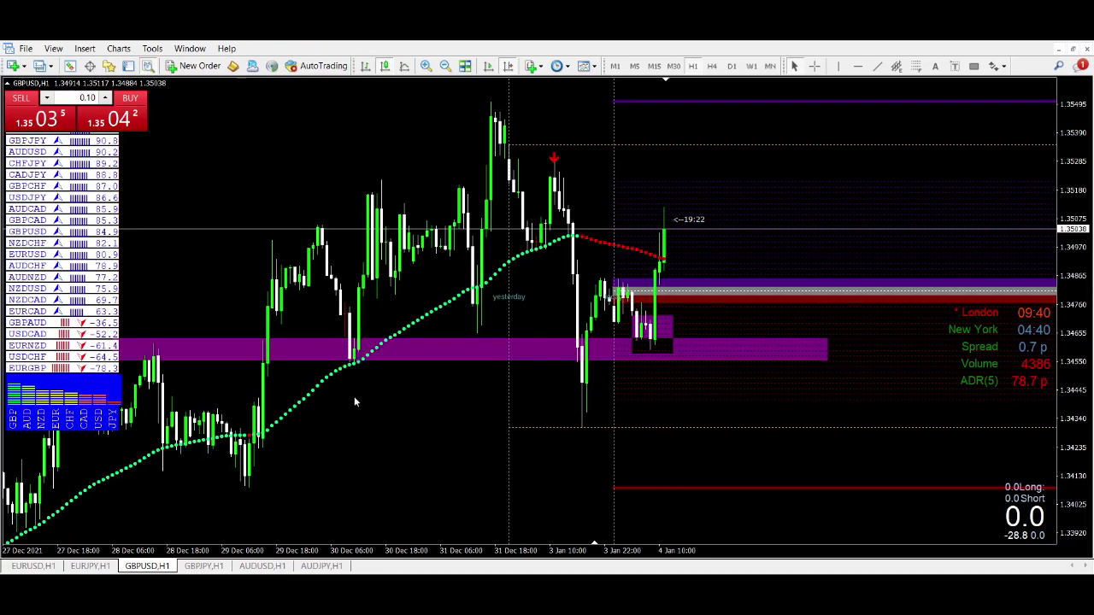
mouse_move(357, 368)
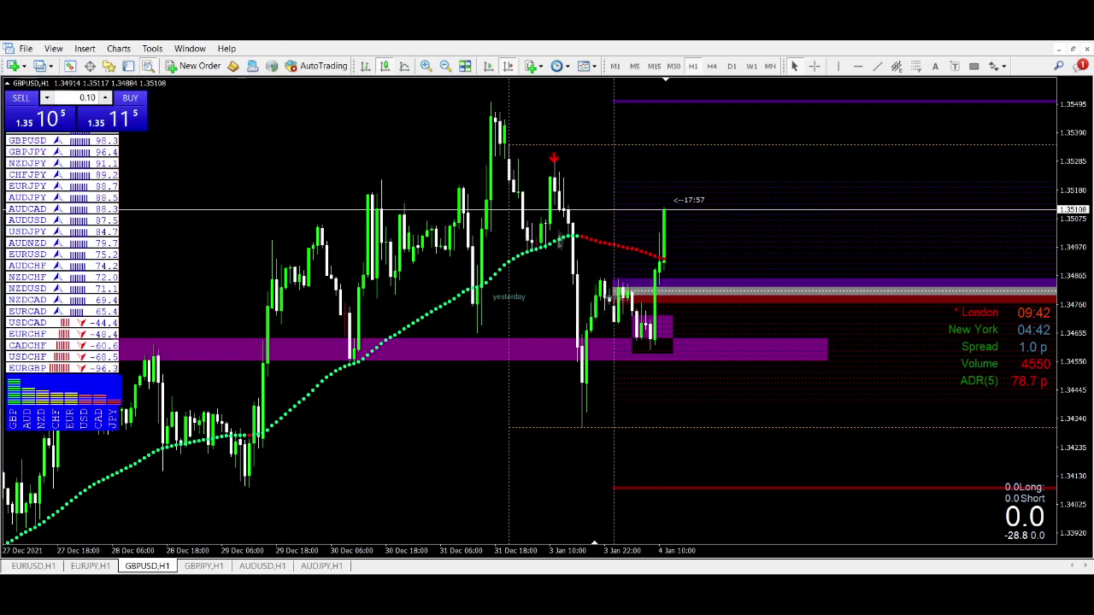
mouse_move(554, 182)
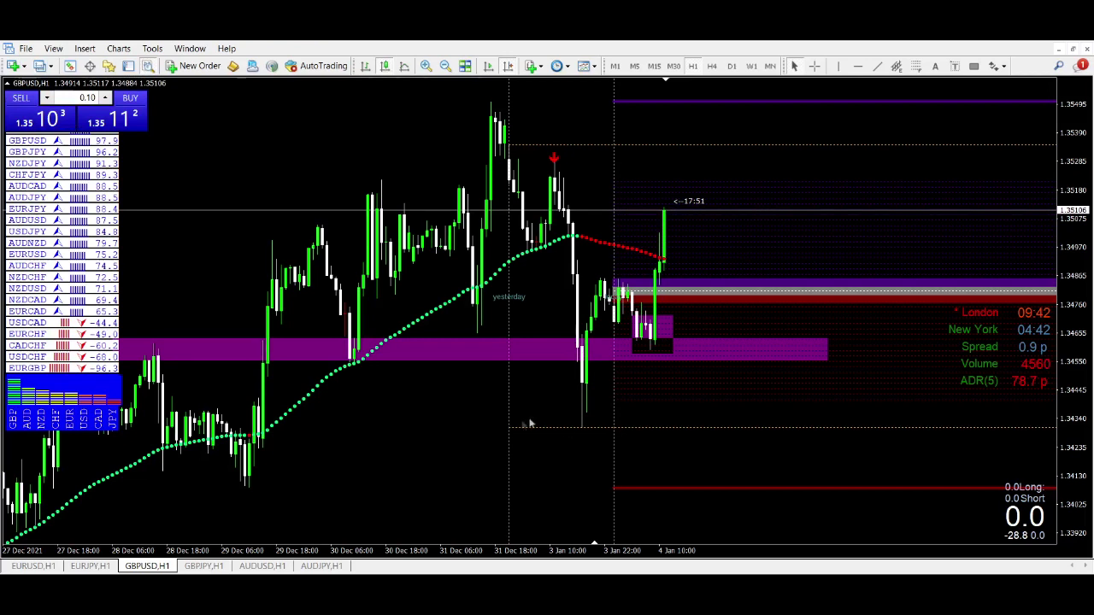
- Examine the marked zones, breakout candles and moving average on the wider GBPJPY H1 chart
key("ctrl+Tab")
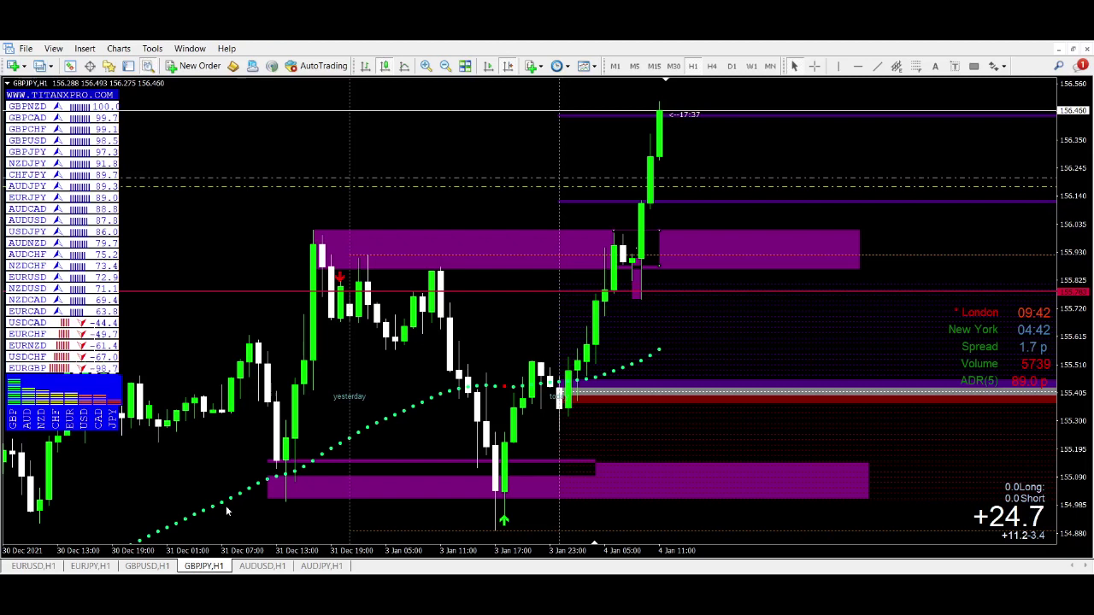
left_click(445, 67)
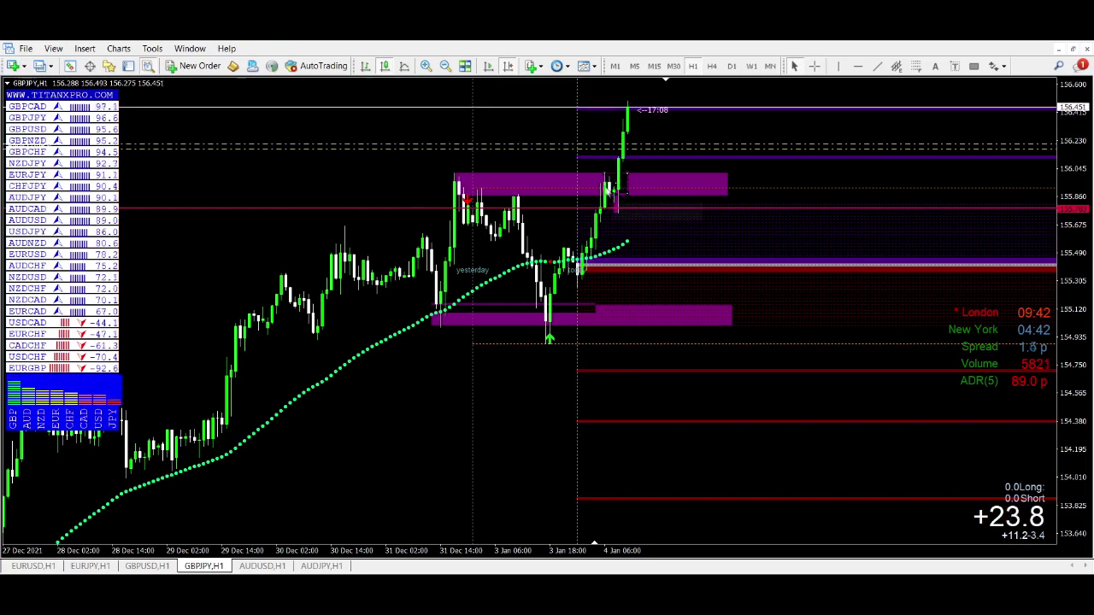
mouse_move(616, 196)
mouse_move(631, 324)
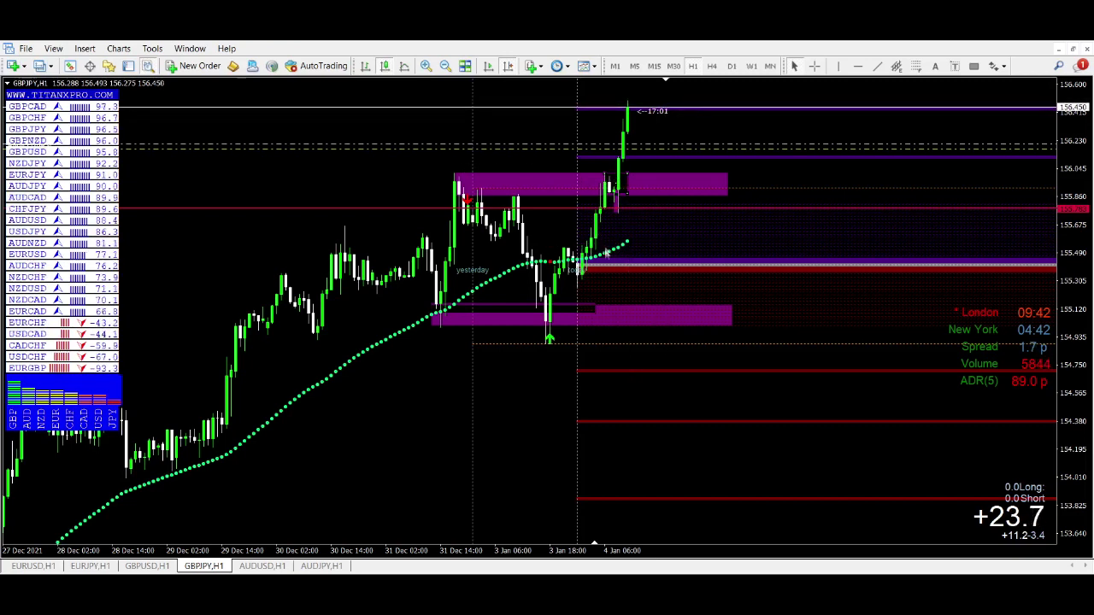
mouse_move(570, 253)
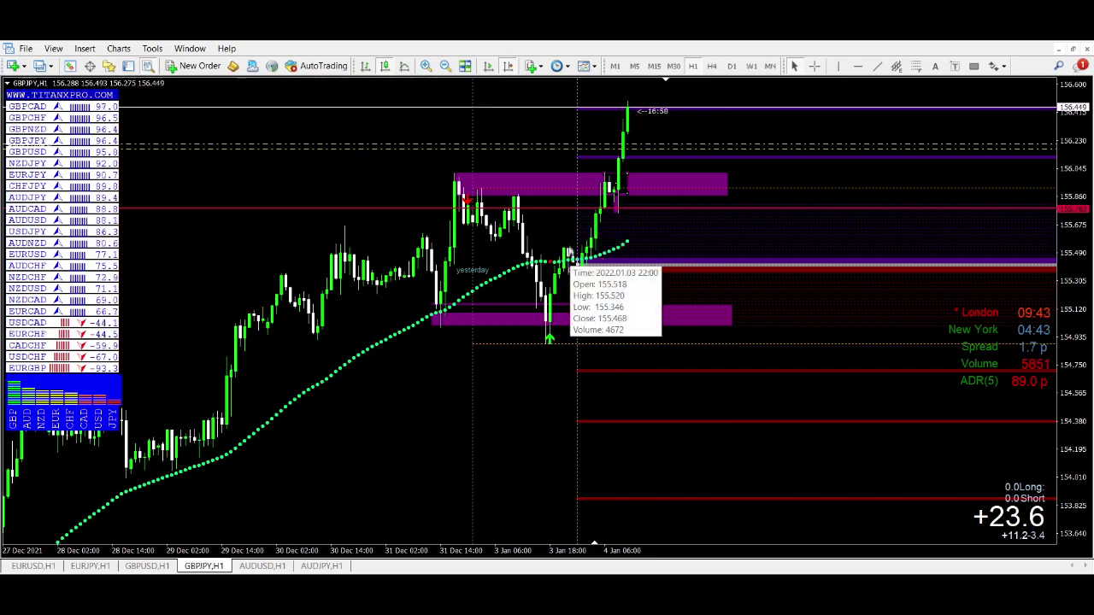